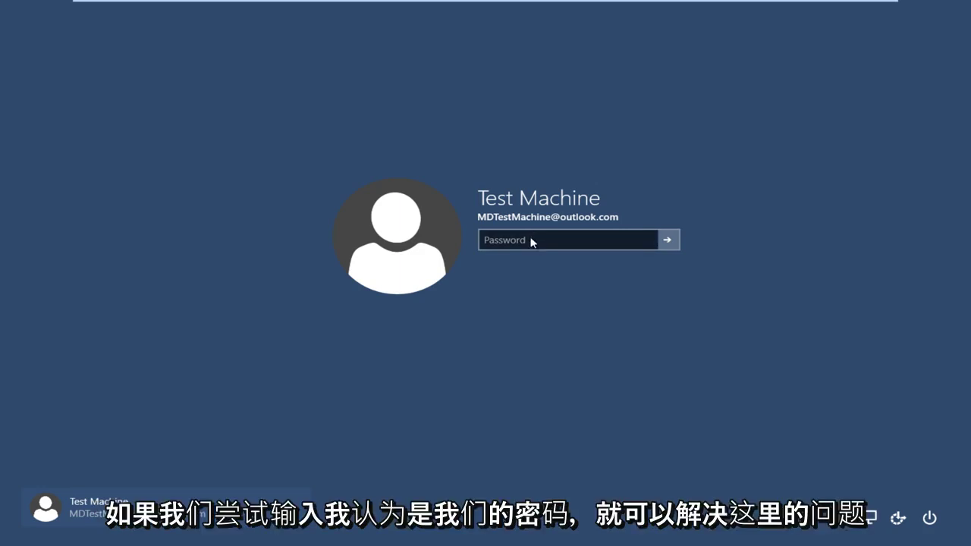
- Enter the remembered password on the Windows 10 VM sign-in screen; it's rejected as incorrect
click(531, 238)
text(•••••)
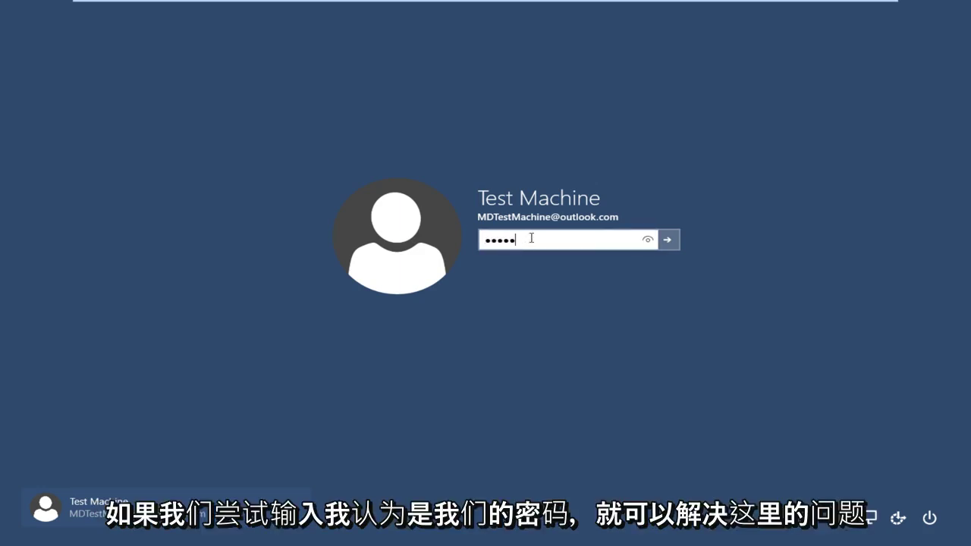
text(••)
key(Return)
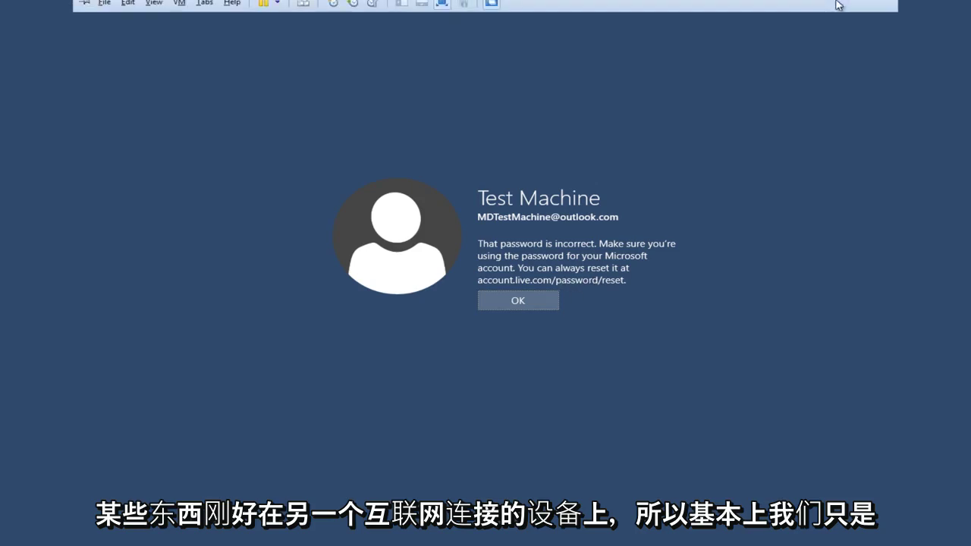
- Exit VM full screen, launch Chrome and type accounts.live.com/password/reset in the address bar
click(864, 9)
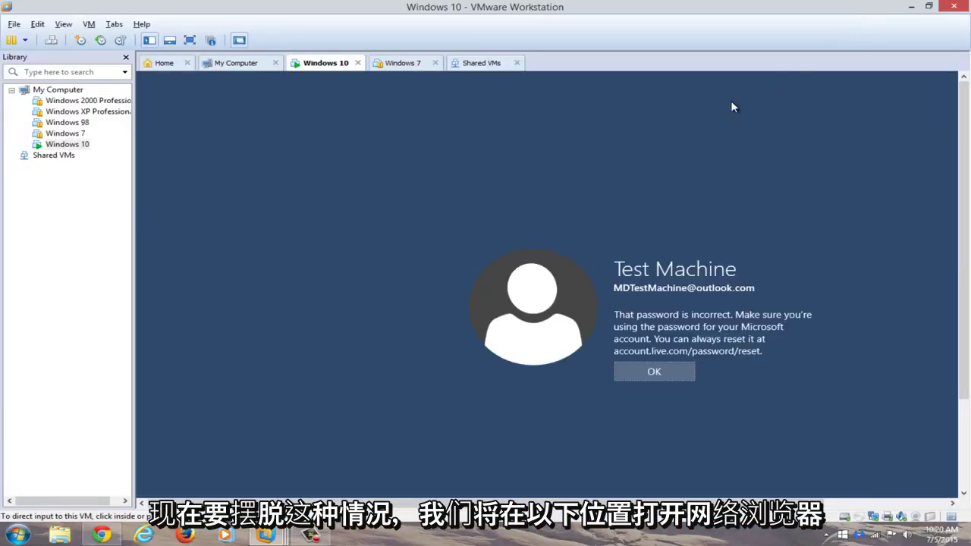
click(103, 535)
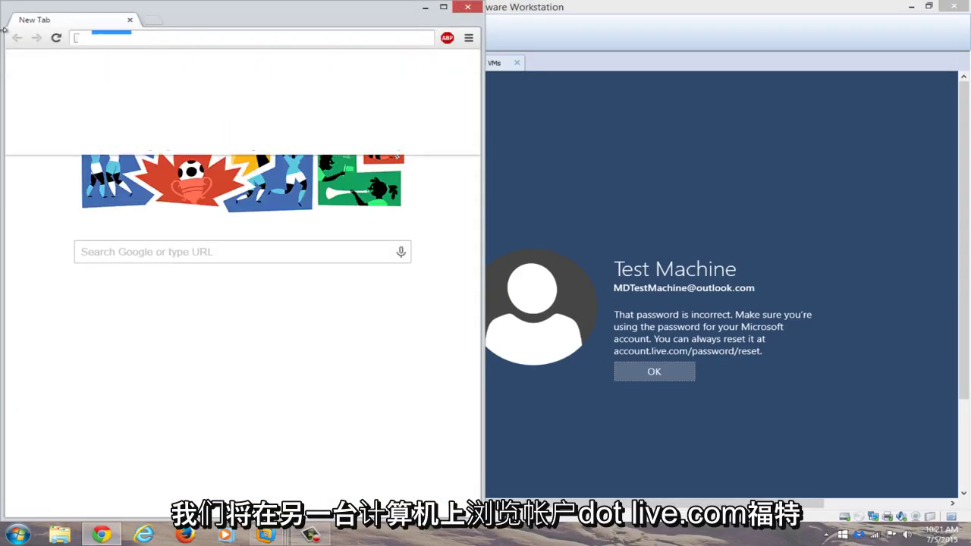
text(accounts.liv)
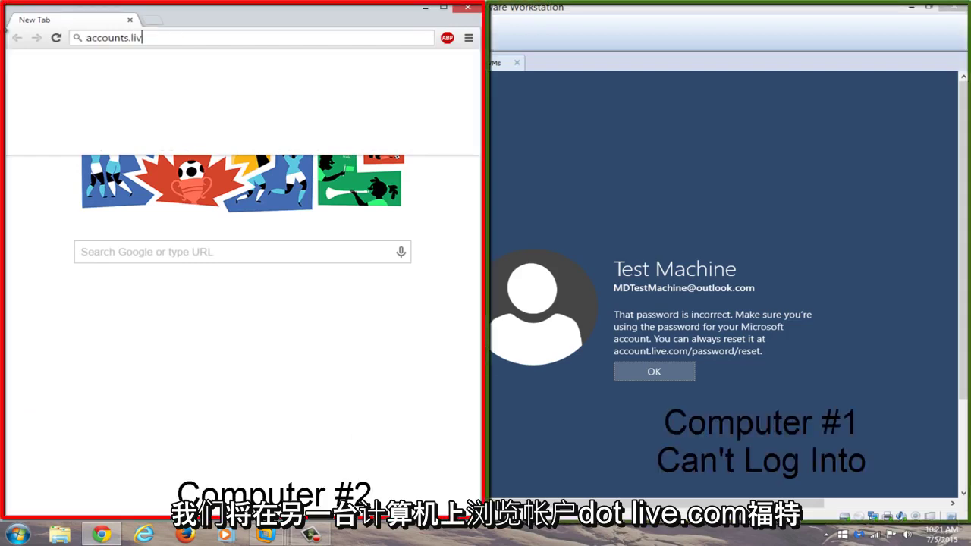
text(e.com/pas)
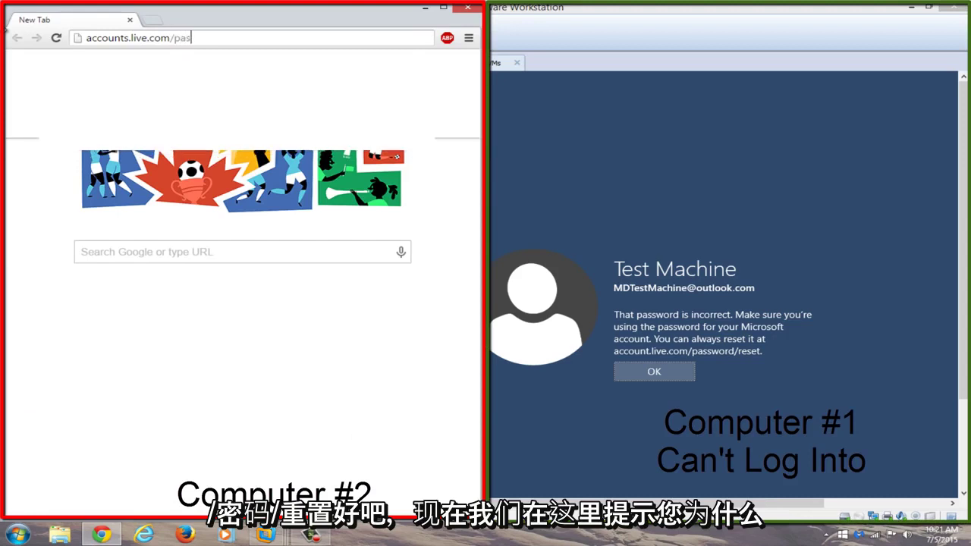
text(sword/reset)
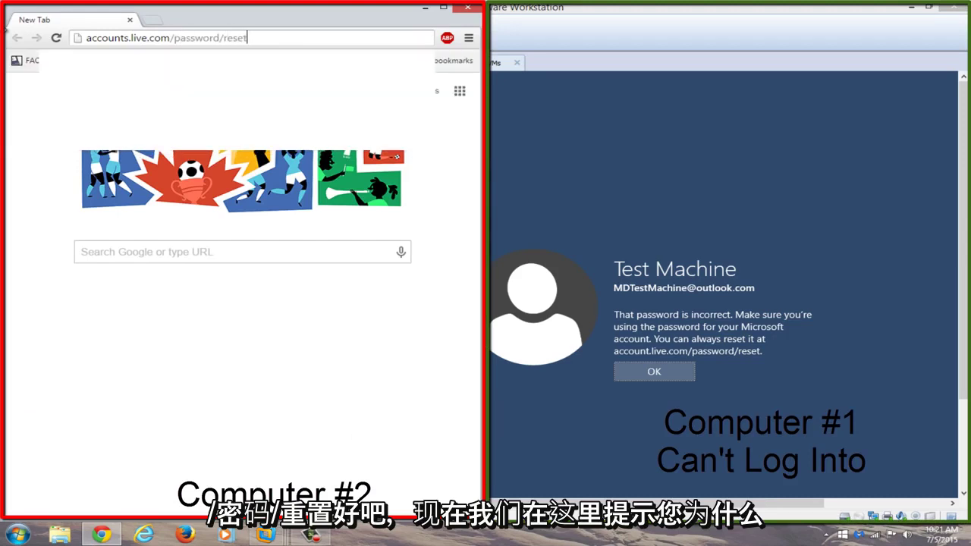
- Load the reset page in a maximized Chrome, choose 'I forgot my password' and continue
key(Return)
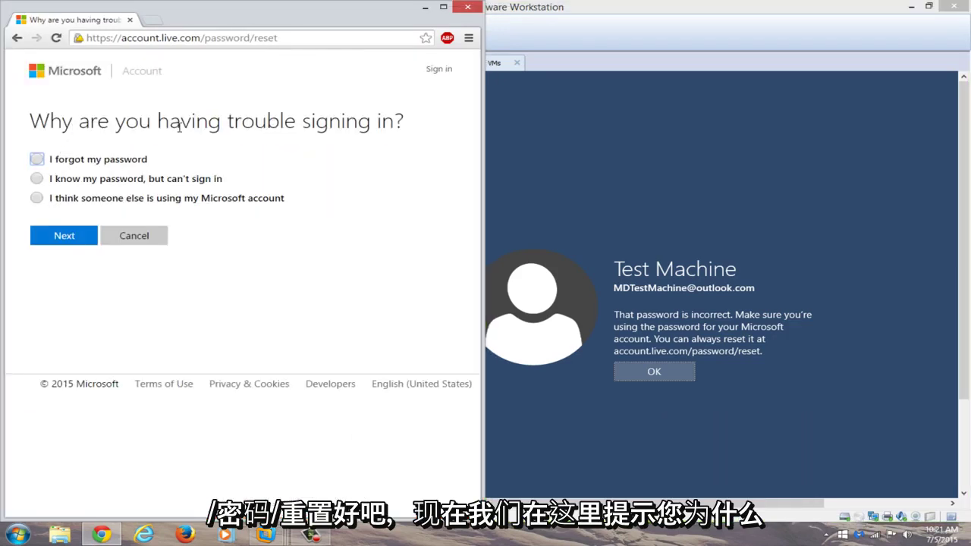
click(443, 7)
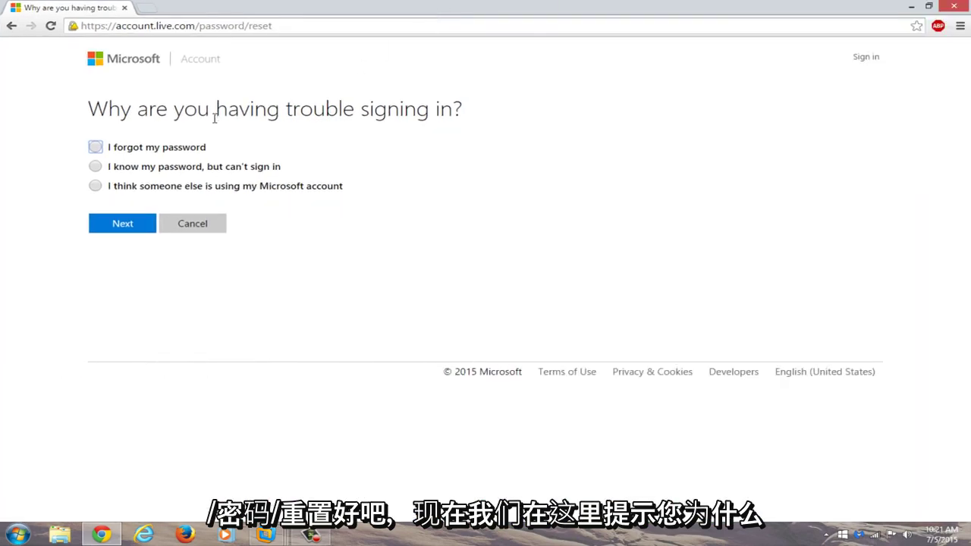
click(97, 148)
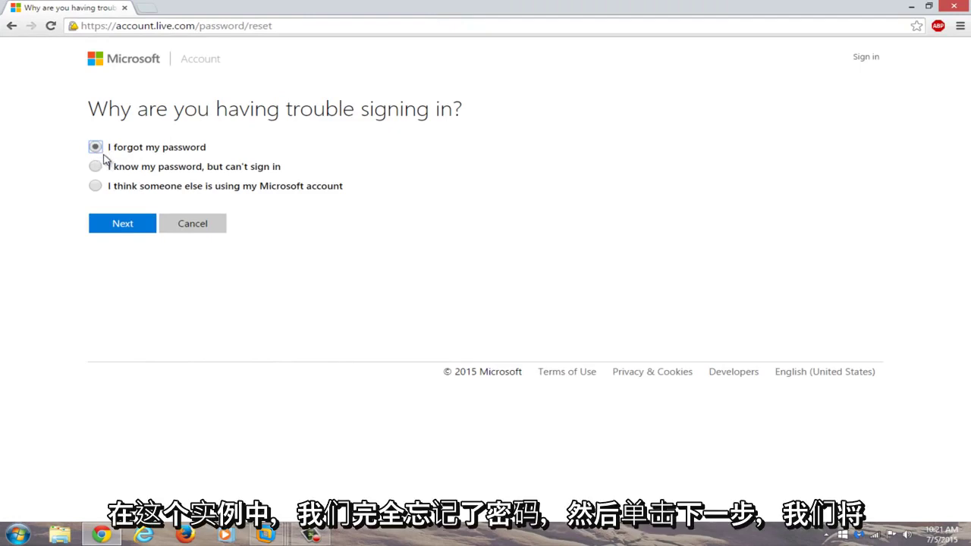
click(118, 228)
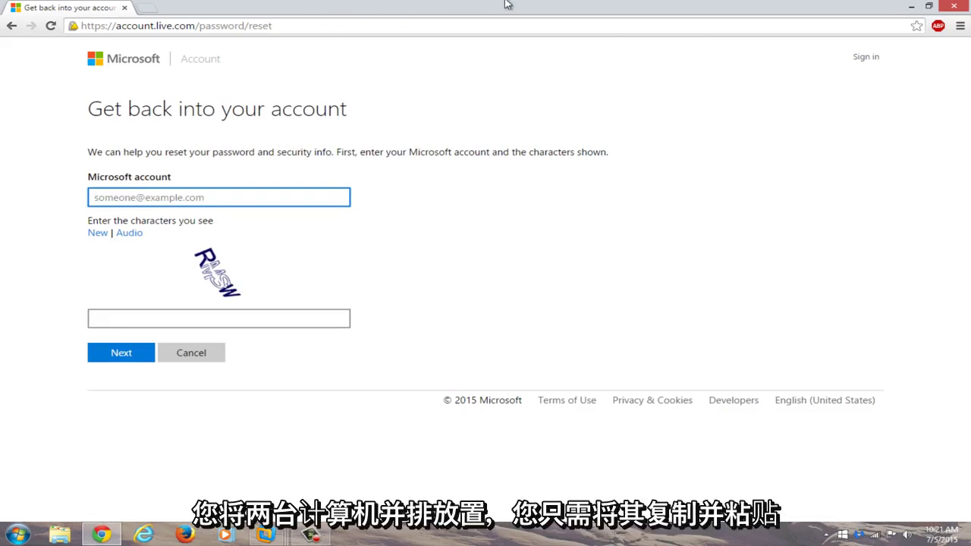
- Snap Chrome to the left half, autofill the account e-mail, enter captcha RMSW and submit
double_click(623, 6)
key(super+Left)
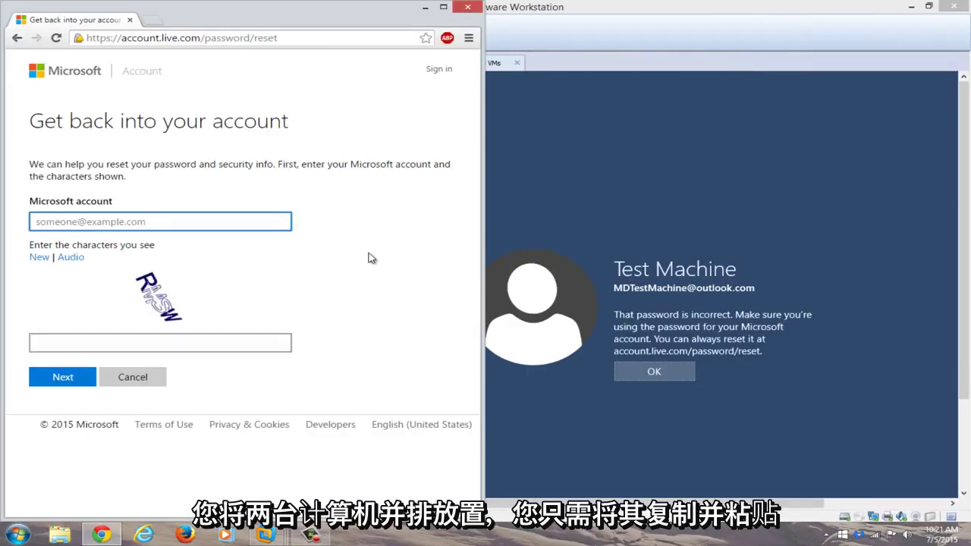
click(122, 220)
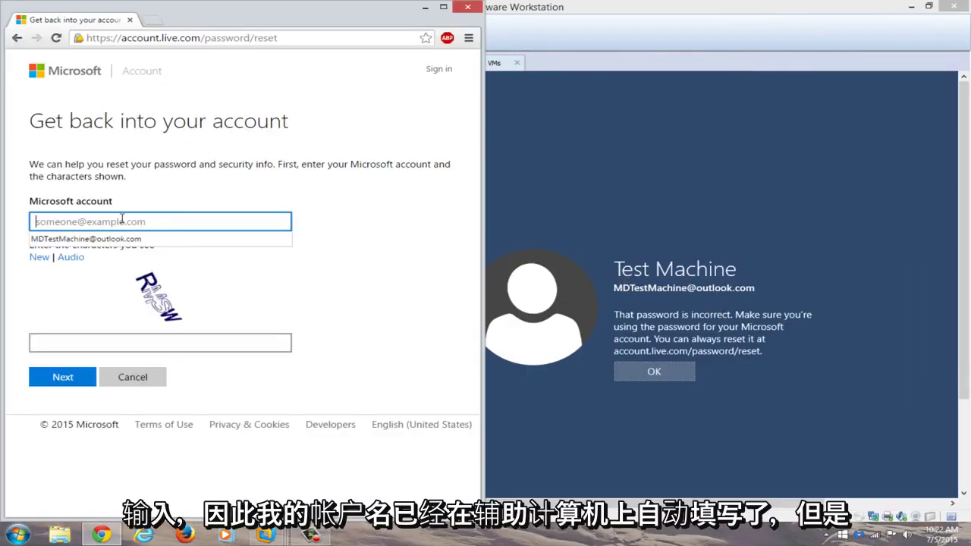
click(110, 238)
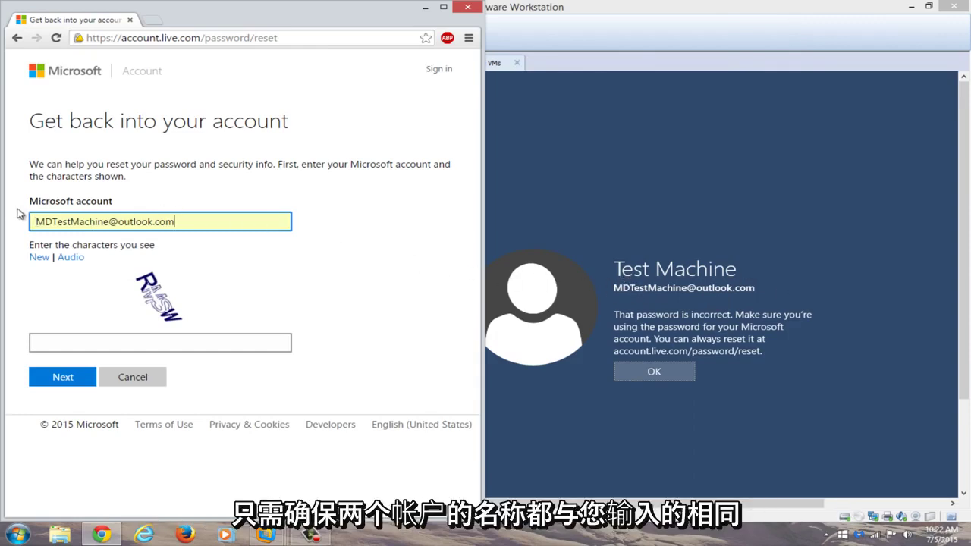
click(92, 343)
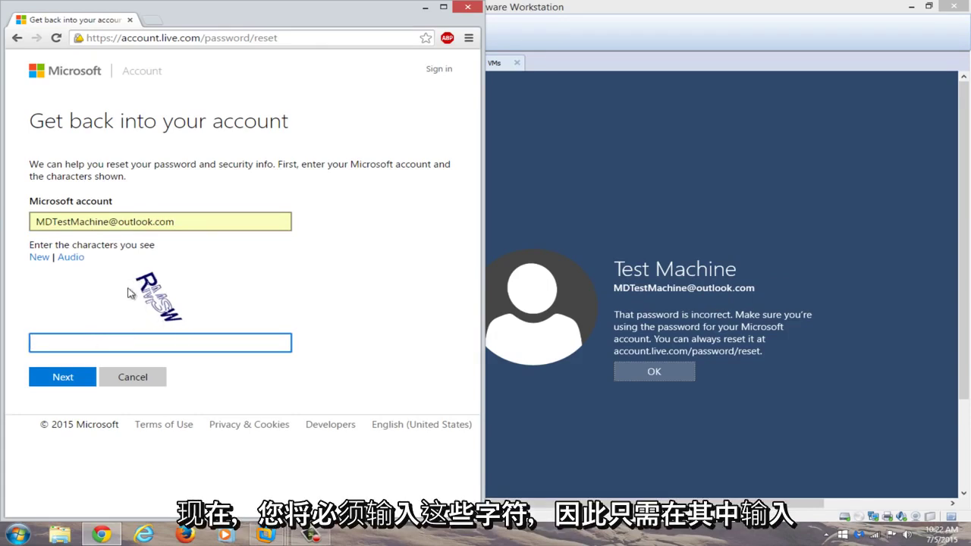
text(RMSW)
click(62, 377)
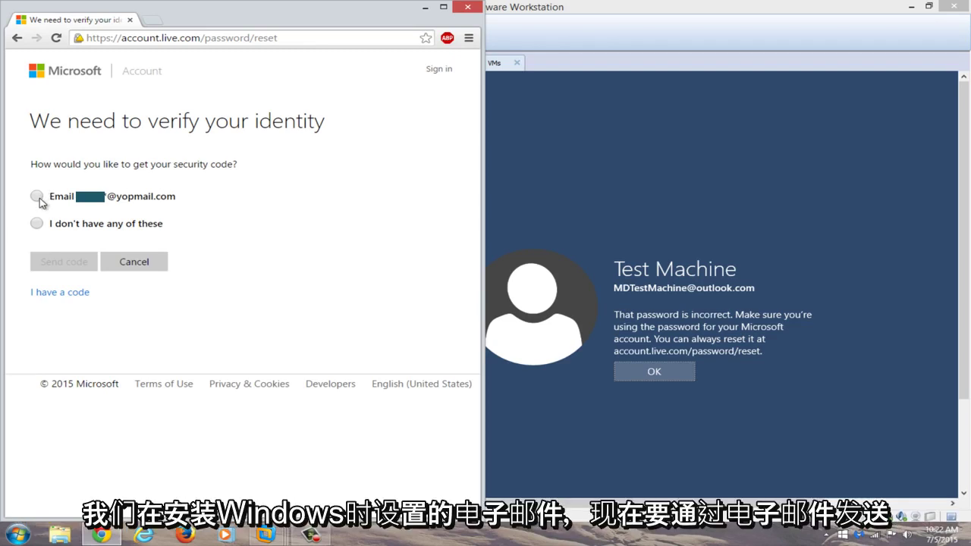
- Choose the Email option, complete the hidden backup yopmail address and send the security code
click(36, 196)
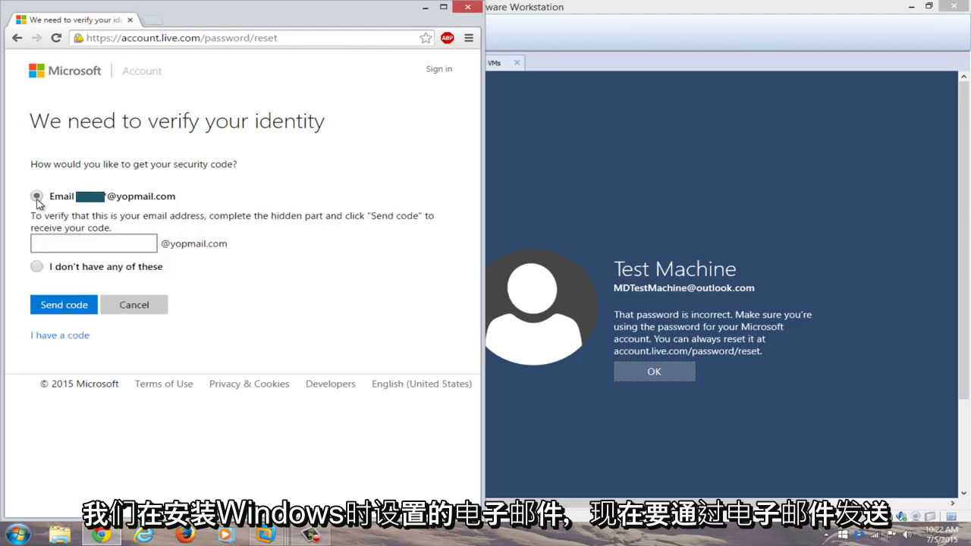
click(60, 244)
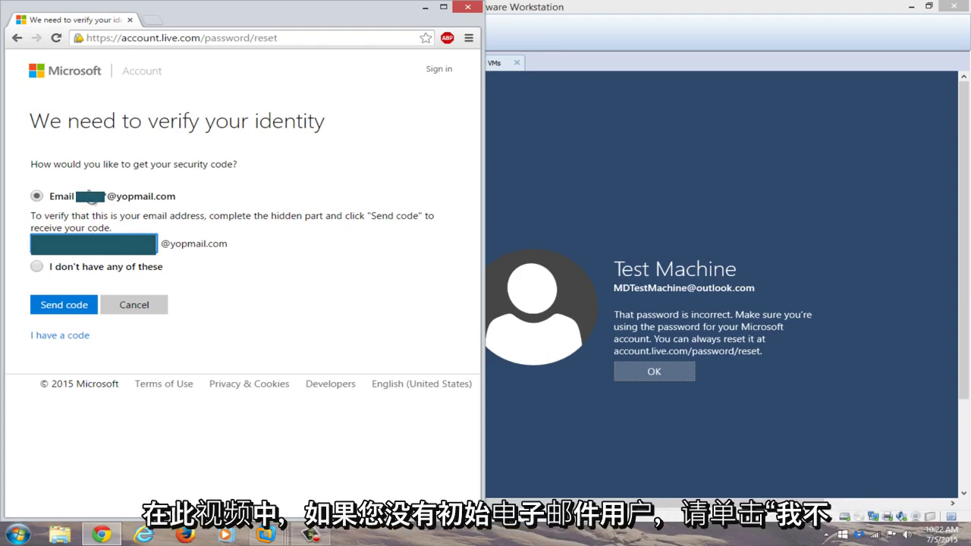
click(53, 306)
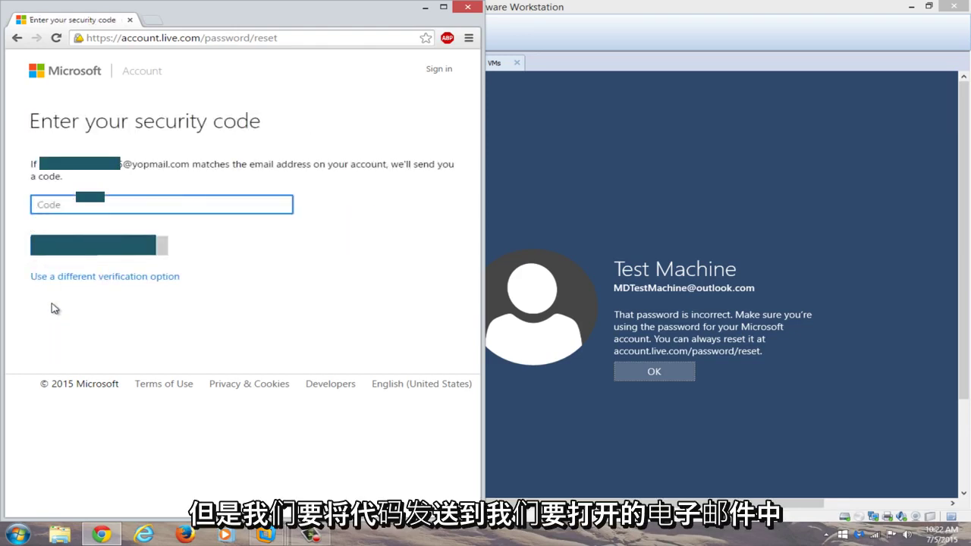
- Open yopmail in a new Chrome tab and snap the VM window to the right half
click(151, 25)
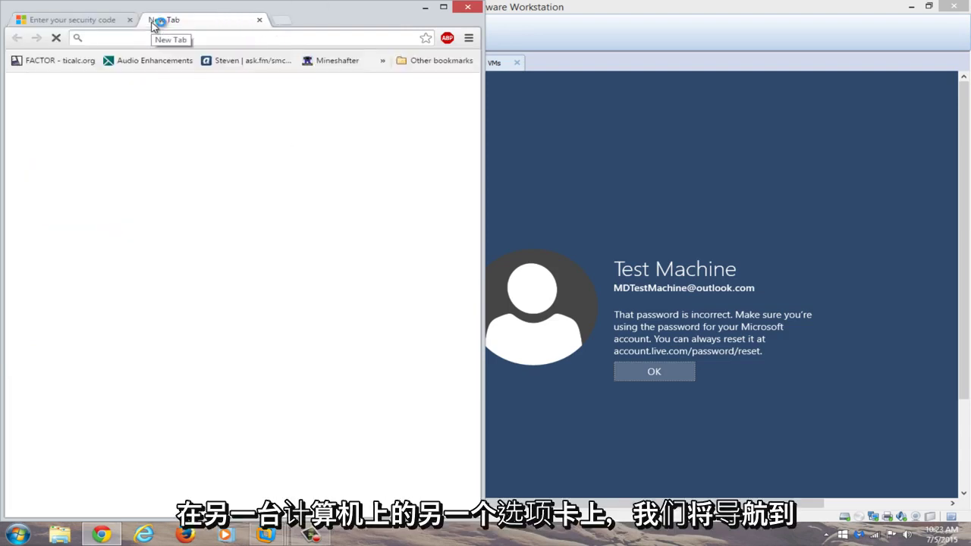
text(yopma)
key(Return)
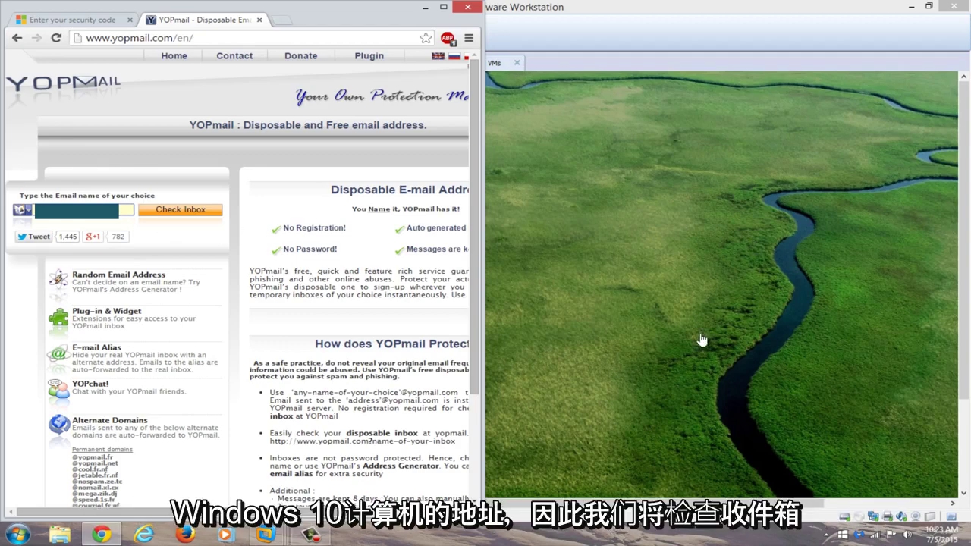
click(701, 339)
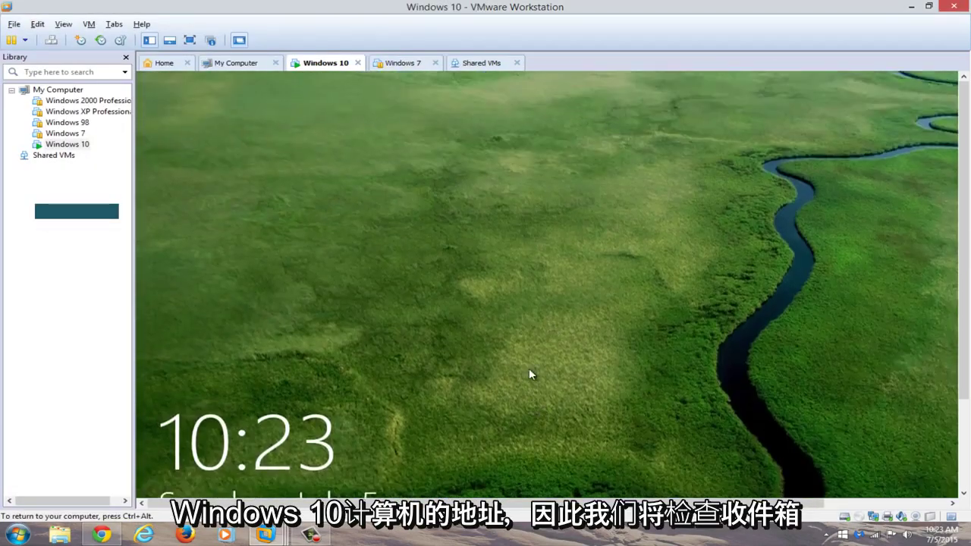
click(529, 373)
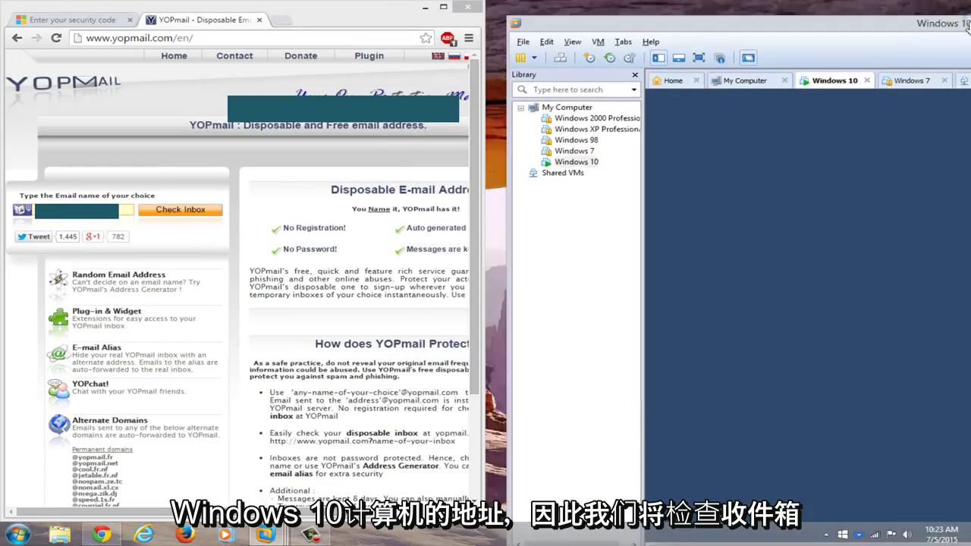
drag(967, 29, 970, 29)
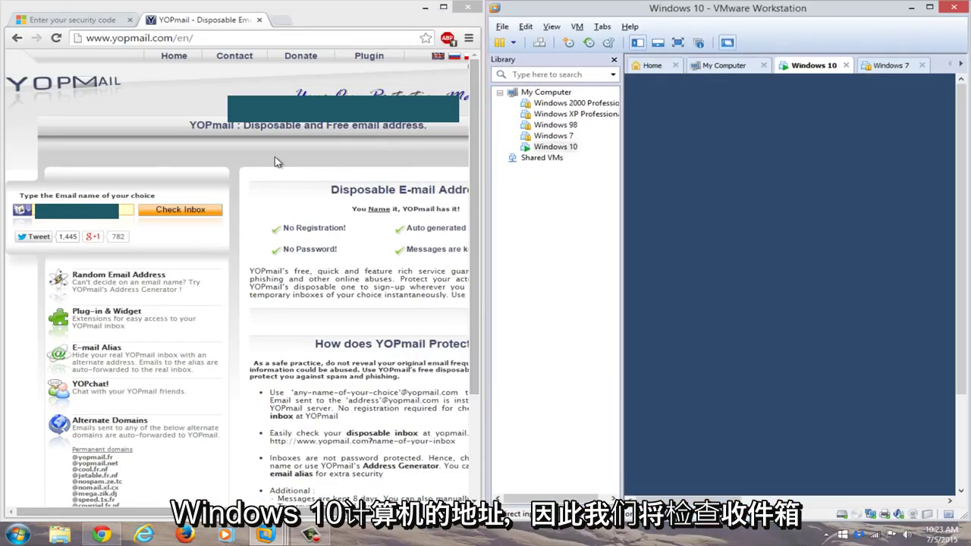
- Open the backup address's inbox and copy the reset code from the Microsoft email
click(170, 215)
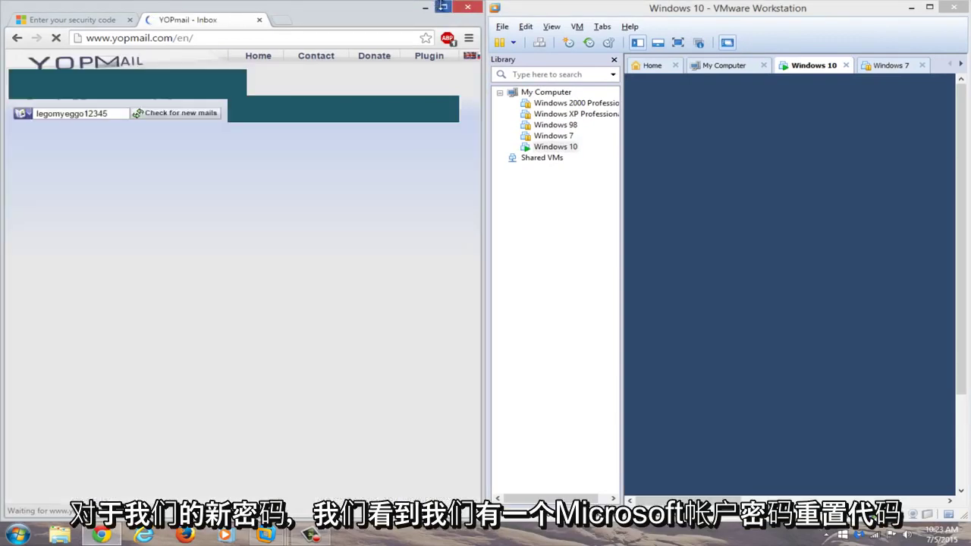
click(443, 6)
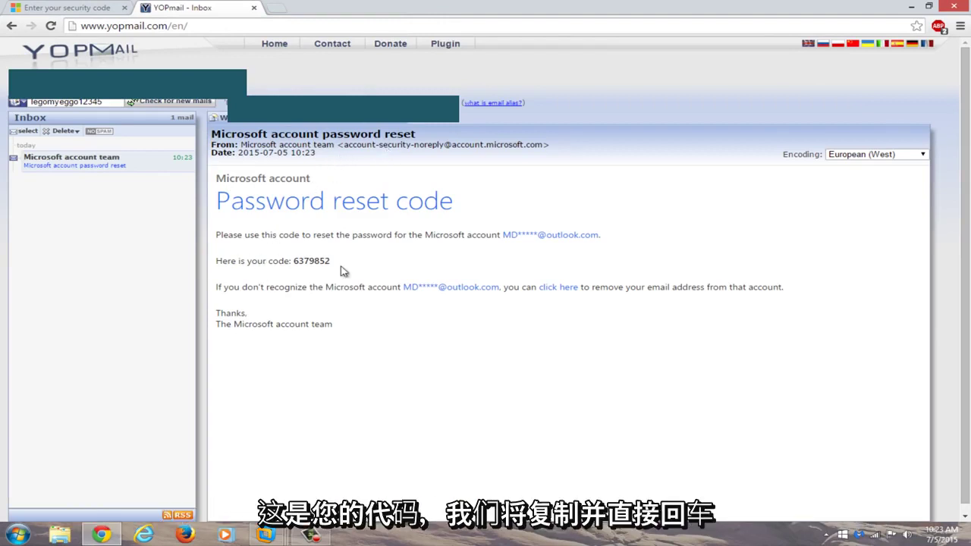
drag(347, 260, 293, 260)
right_click(300, 260)
click(324, 268)
- Paste the emailed security code on the code entry page and submit it
click(29, 7)
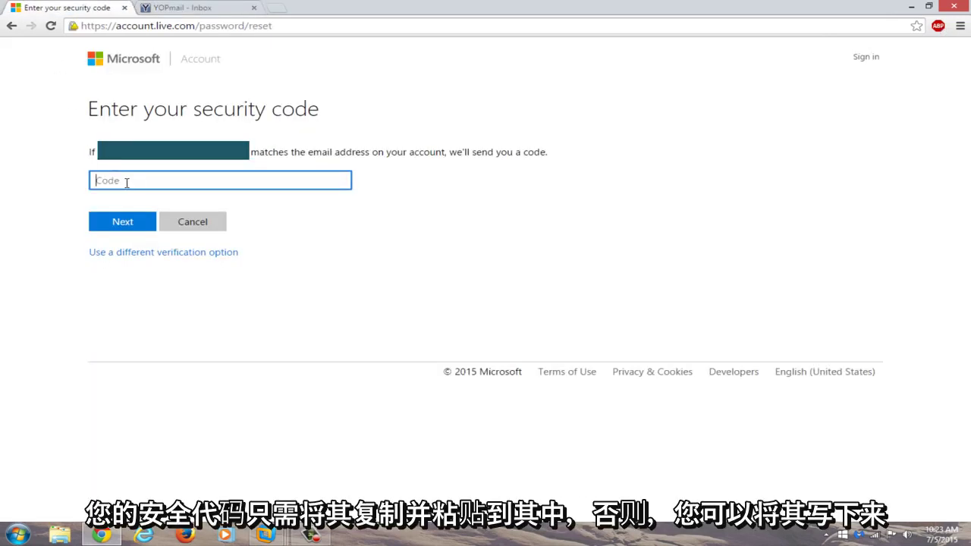
key(ctrl+v)
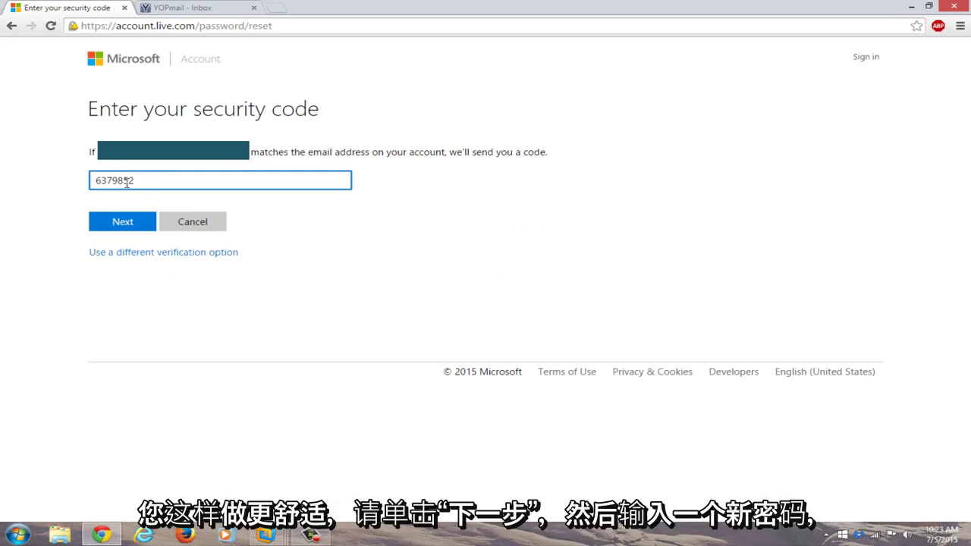
click(128, 223)
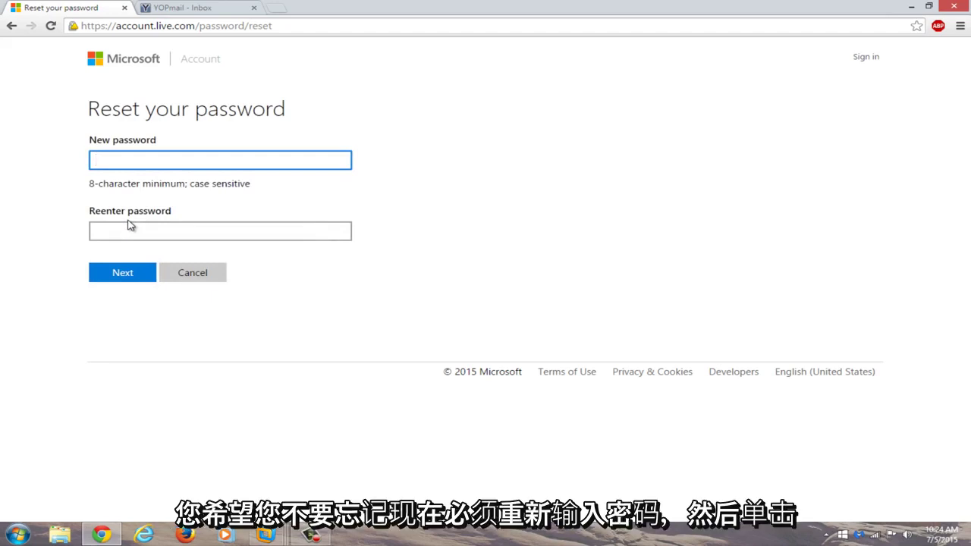
- Enter the new password in both password fields and submit it
text(*********)
click(126, 234)
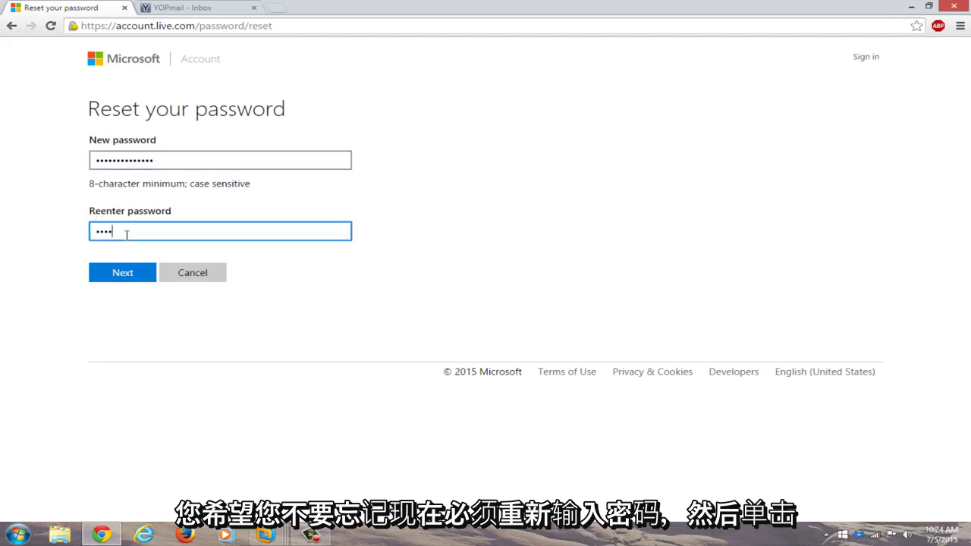
text(**************)
click(113, 275)
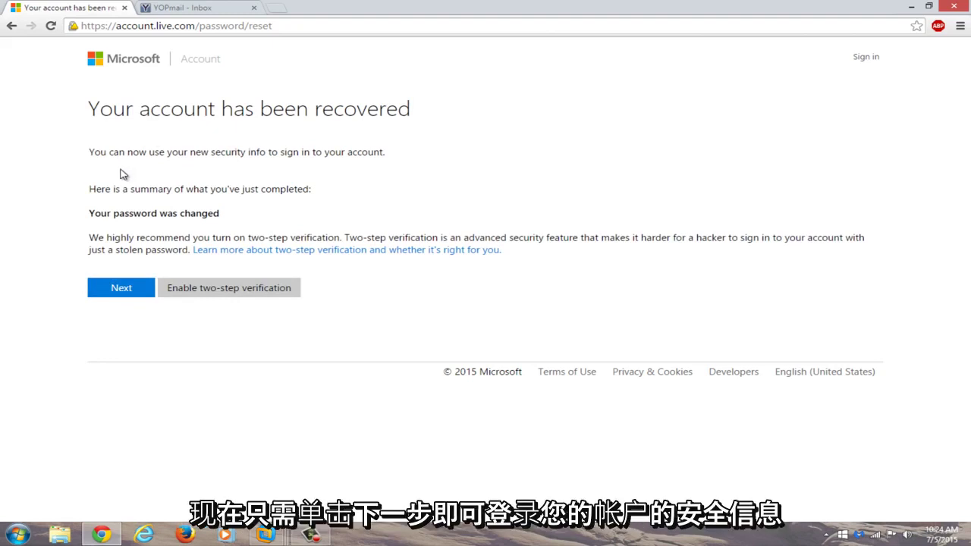
- Continue past the recovery confirmation and enter the account e-mail in Sign in, replacing a mistaken paste
click(109, 293)
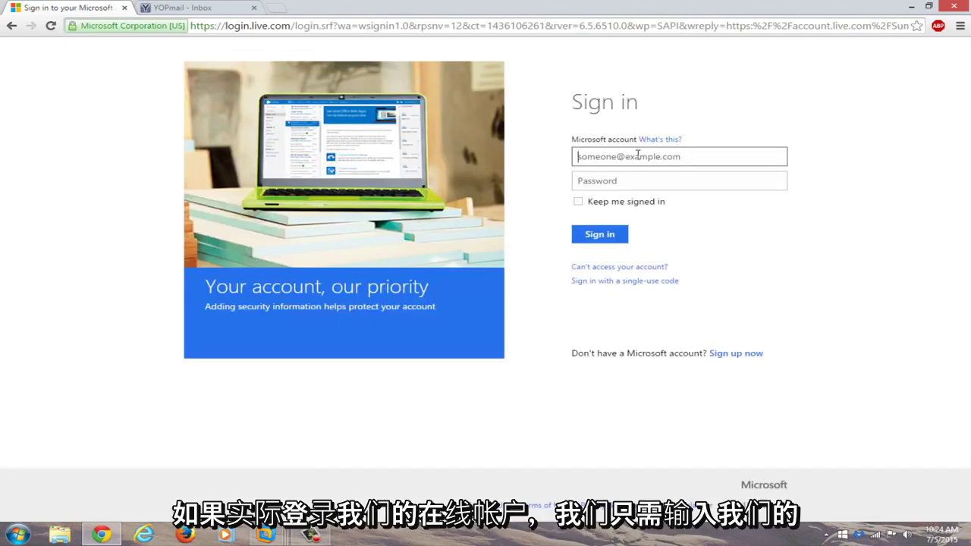
key(ctrl+v)
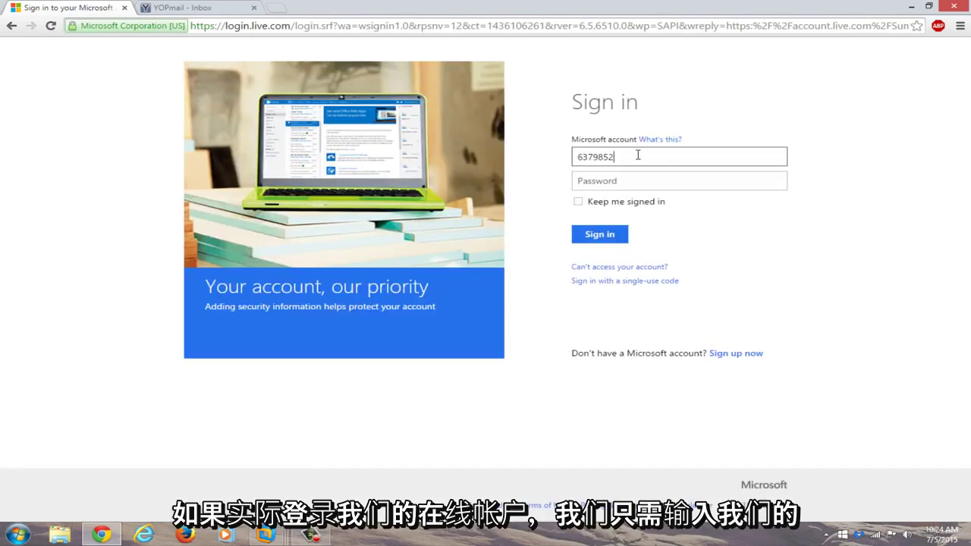
double_click(638, 154)
key(BackSpace)
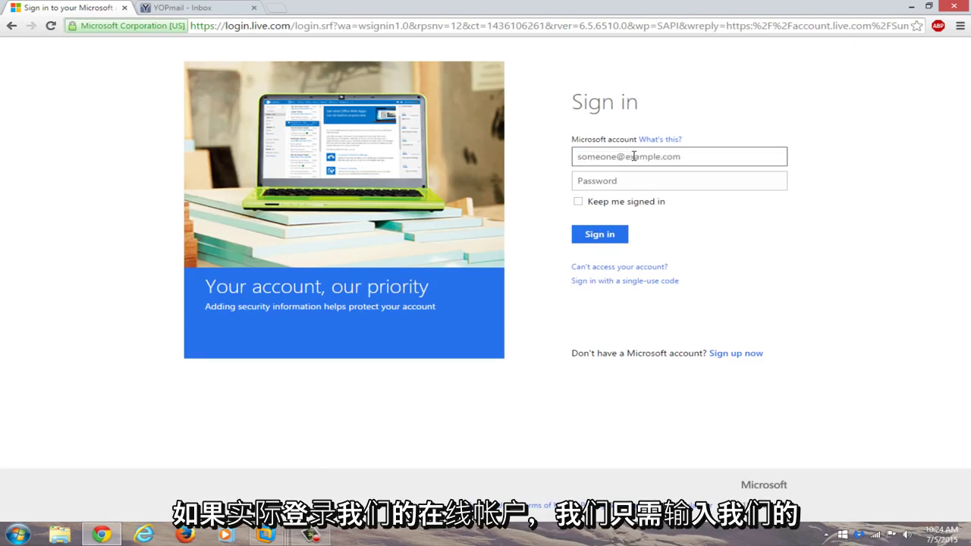
text(MD)
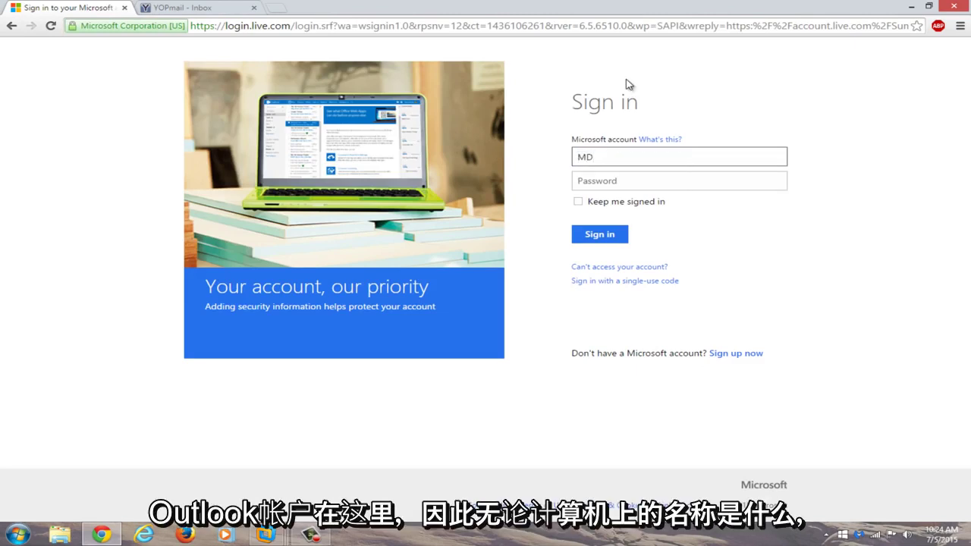
text(Tech)
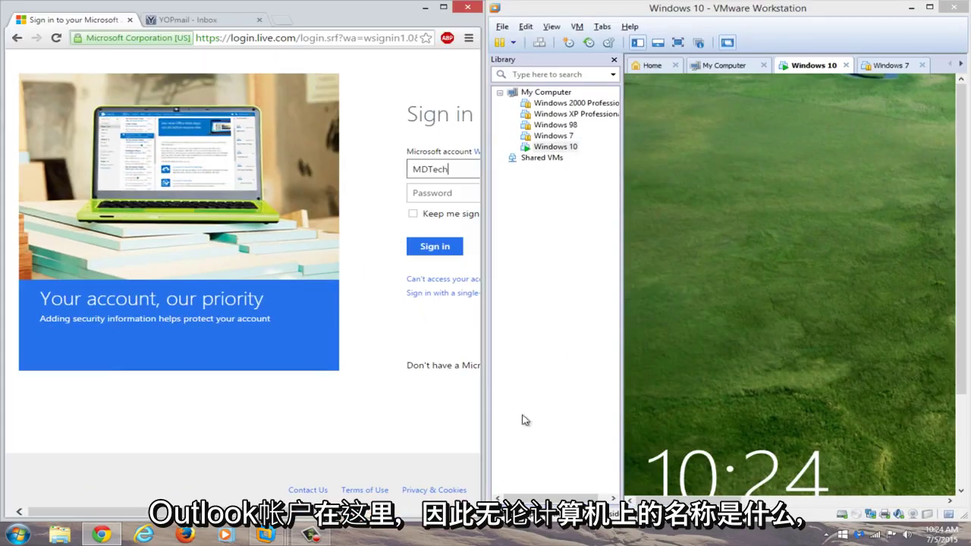
click(783, 371)
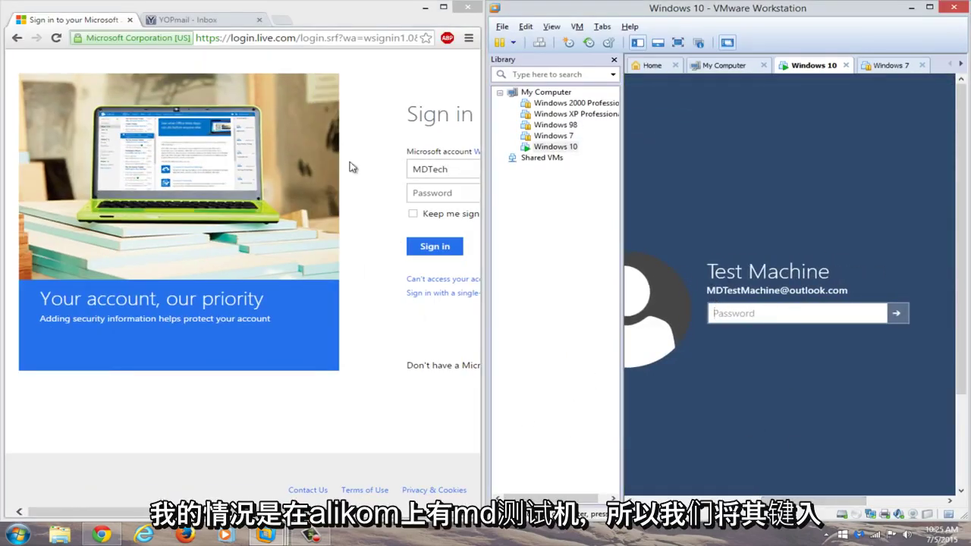
drag(89, 511, 129, 511)
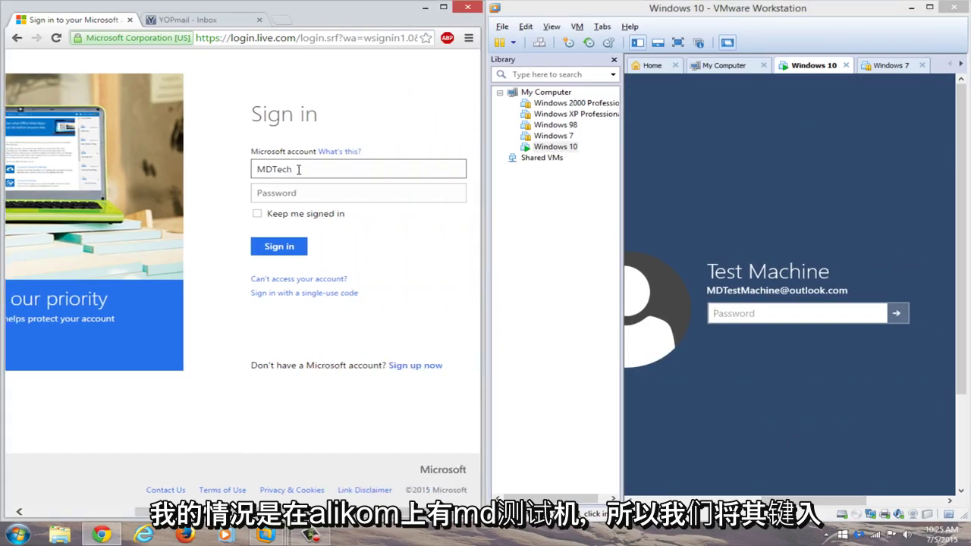
text(Machine)
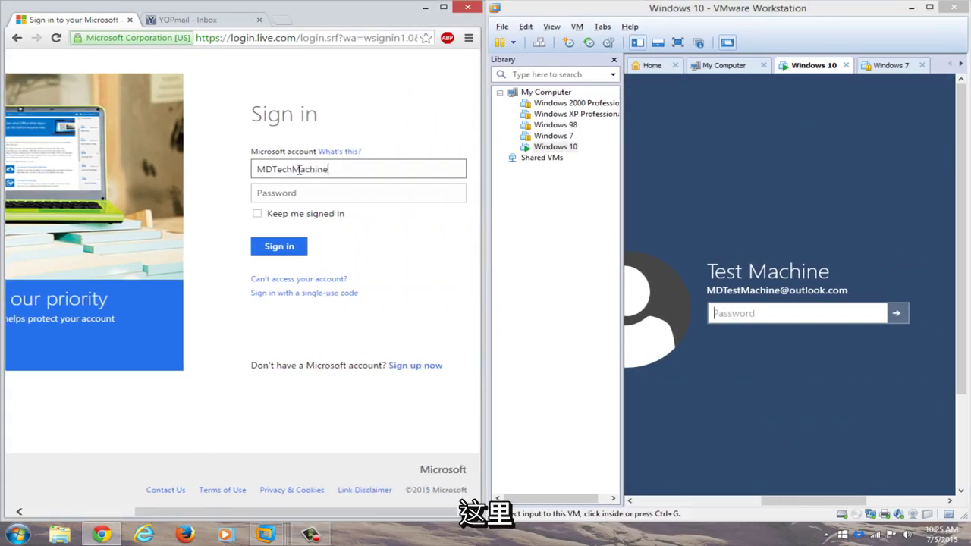
key(ctrl+a)
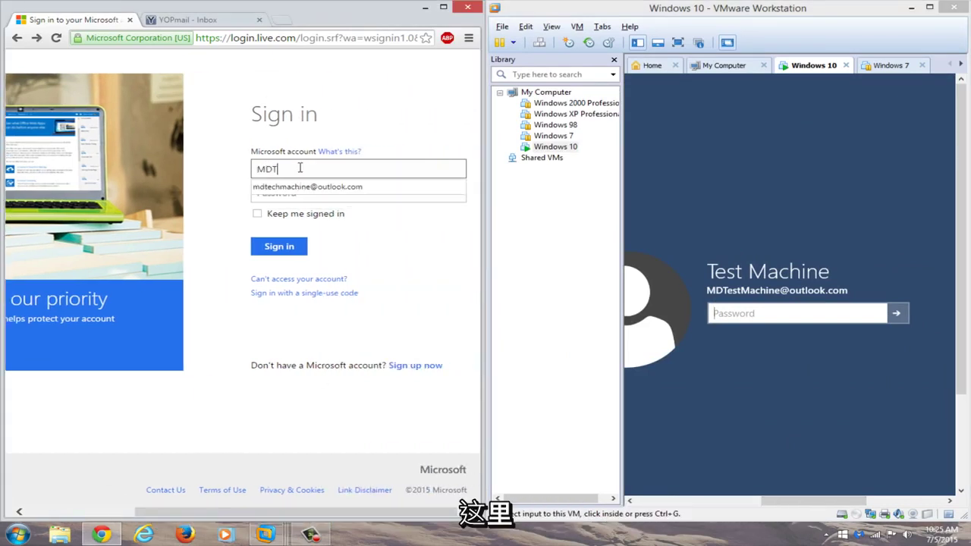
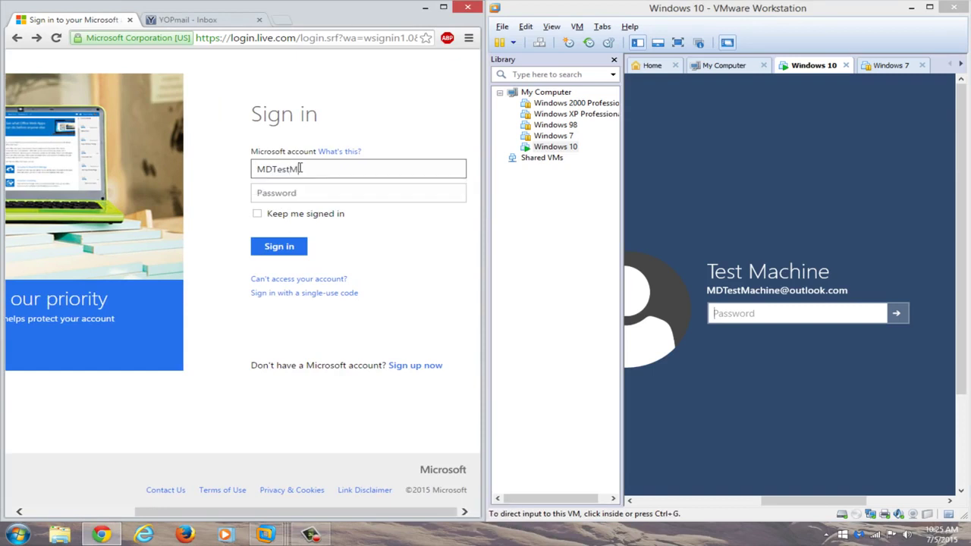
- Enter the new password and sign in to the Microsoft account
click(347, 191)
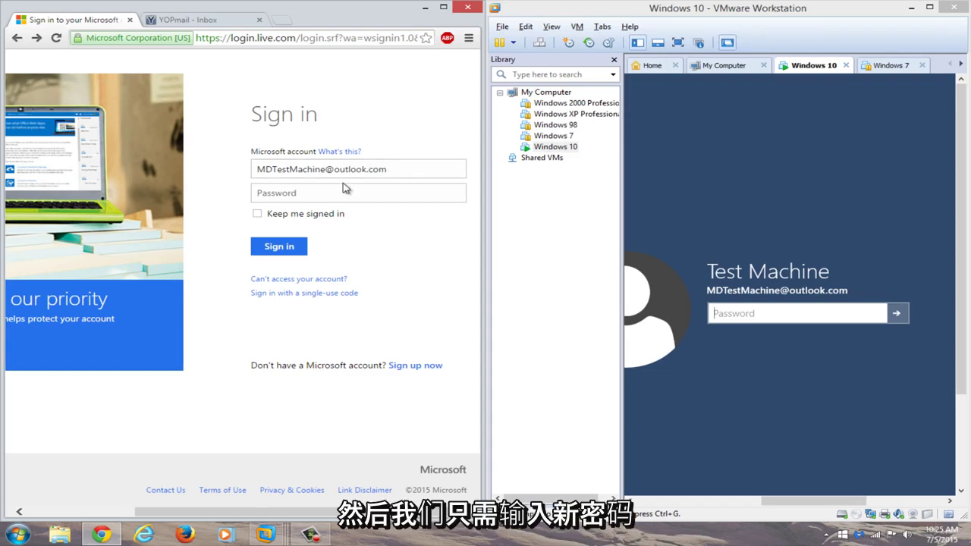
click(360, 199)
text(•••)
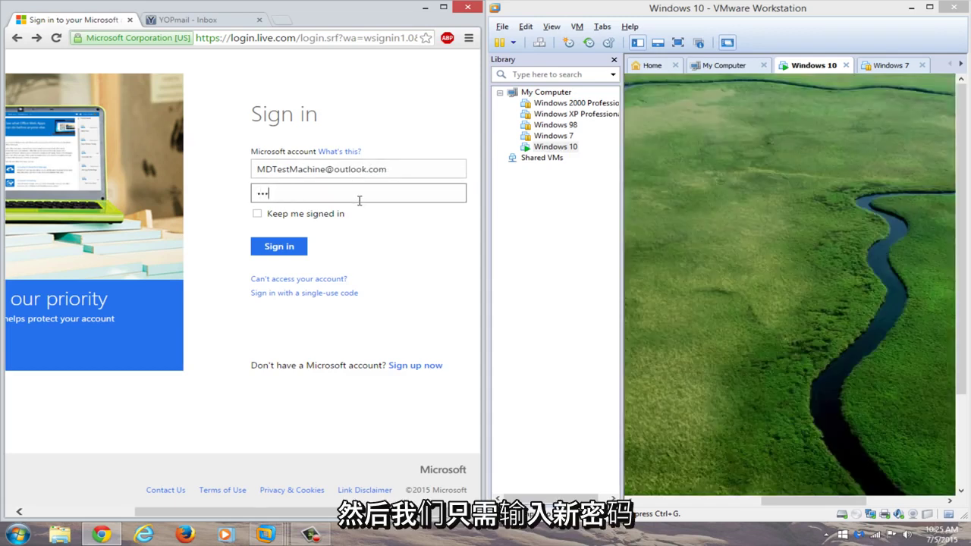
text(•••••••••)
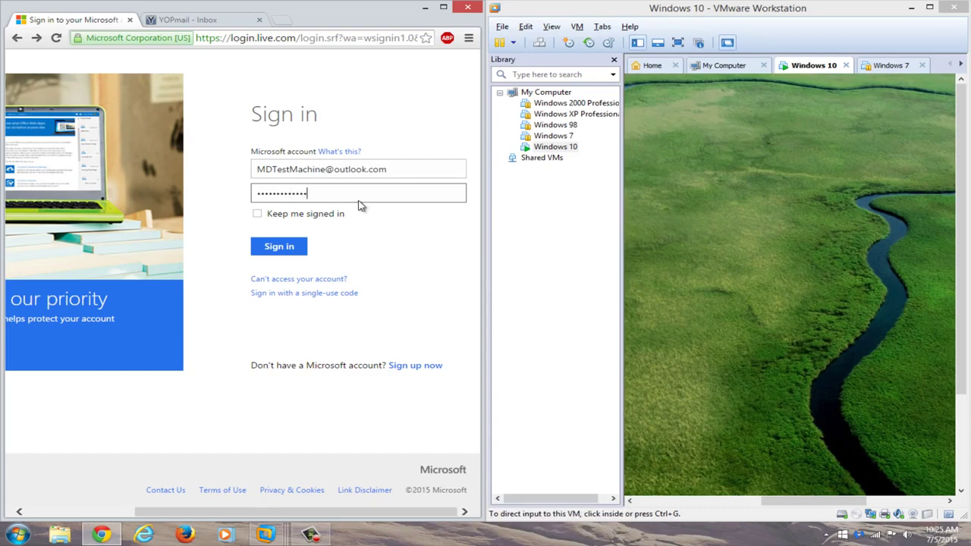
key(Return)
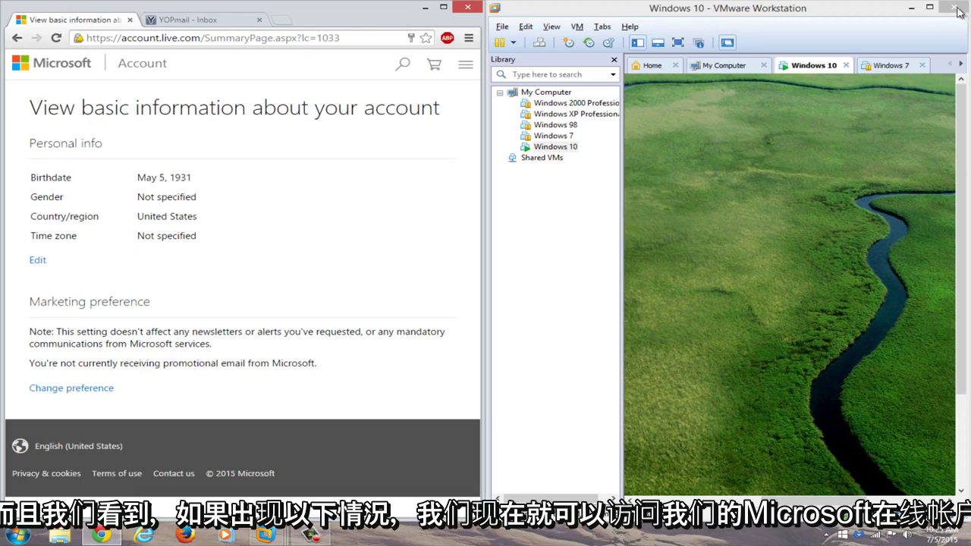
- Maximize the VM in full screen, swipe away the lock screen and sign in with the new password
click(929, 7)
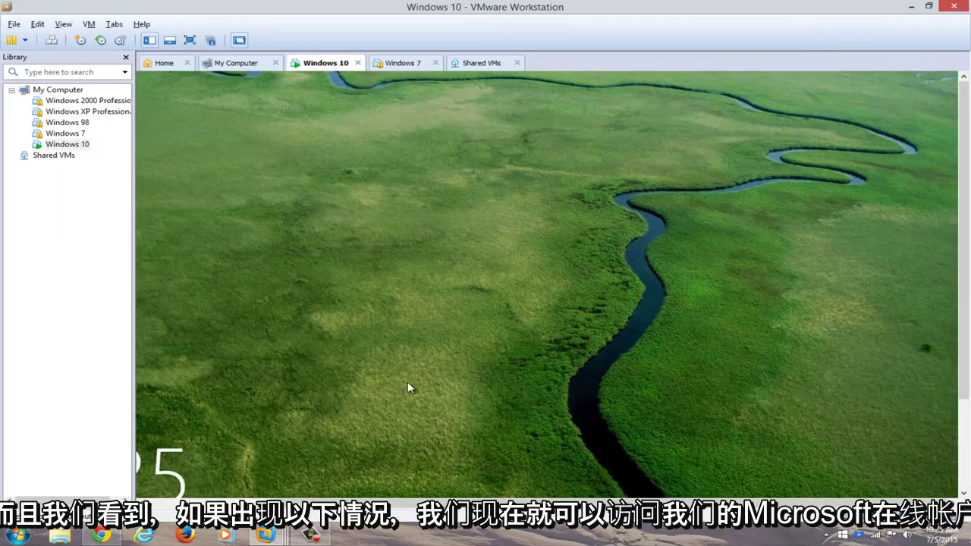
click(189, 41)
drag(562, 354, 482, 34)
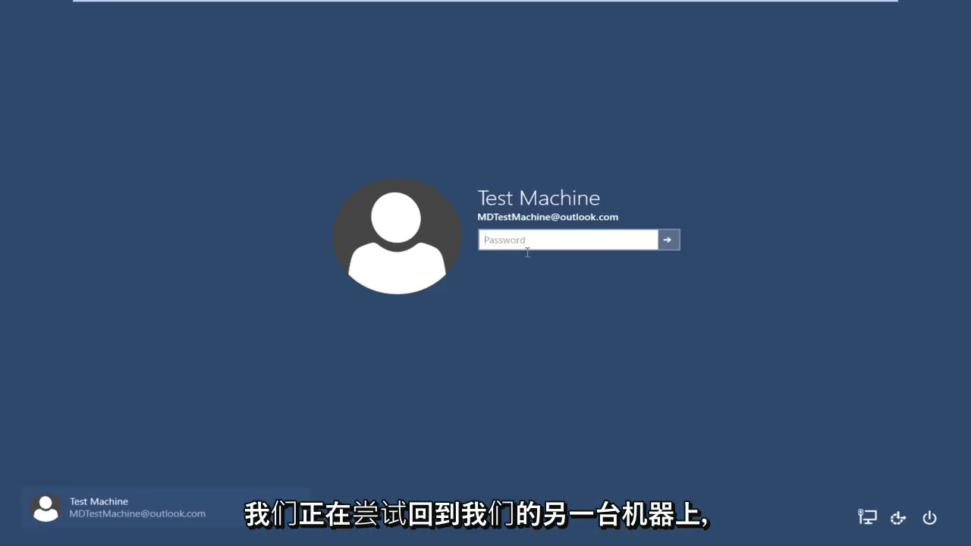
text(••)
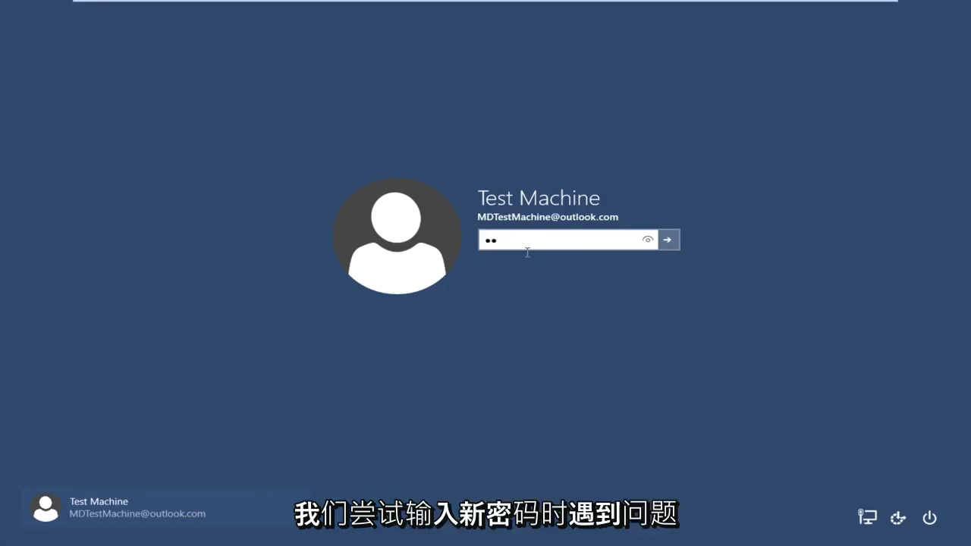
text(•••••••••••)
key(Return)
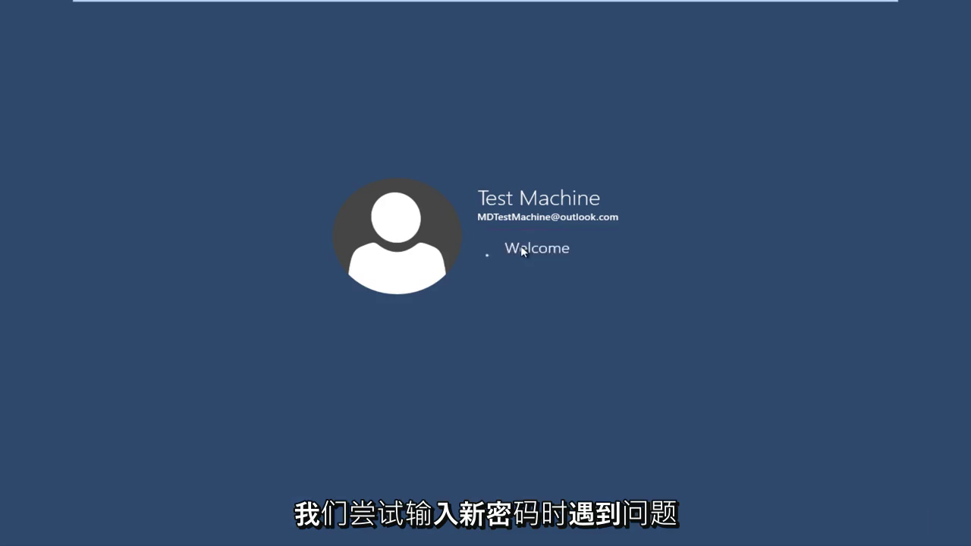